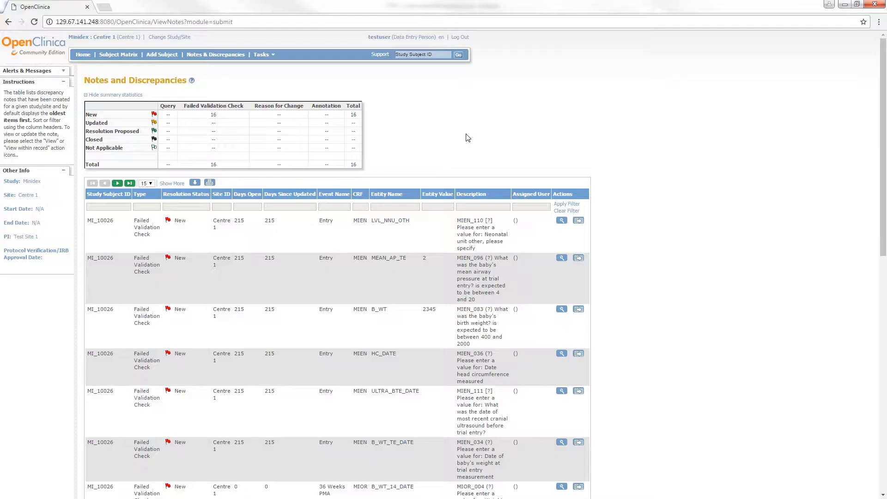
# Step: Filter the discrepancy notes list by Study Subject ID MI_10026
pyautogui.moveTo(883, 167); pyautogui.dragTo(885, 199)
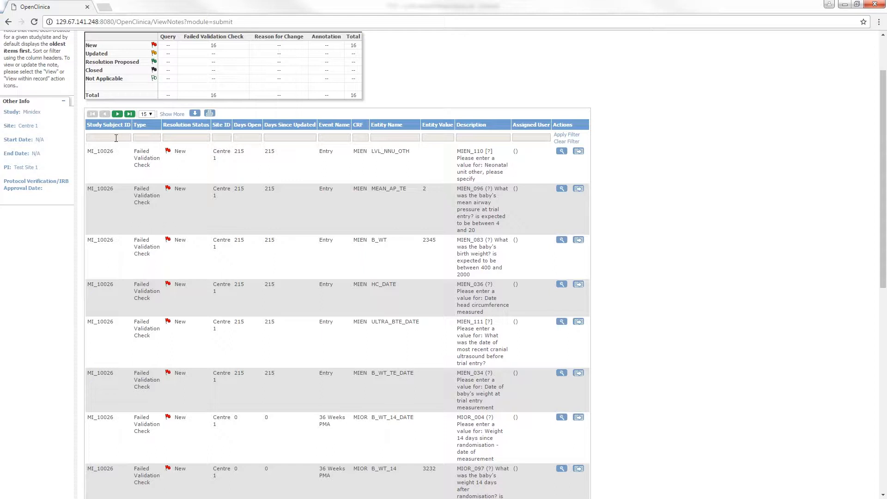
pyautogui.click(117, 138)
pyautogui.write('MI_10026')
pyautogui.press('Return')
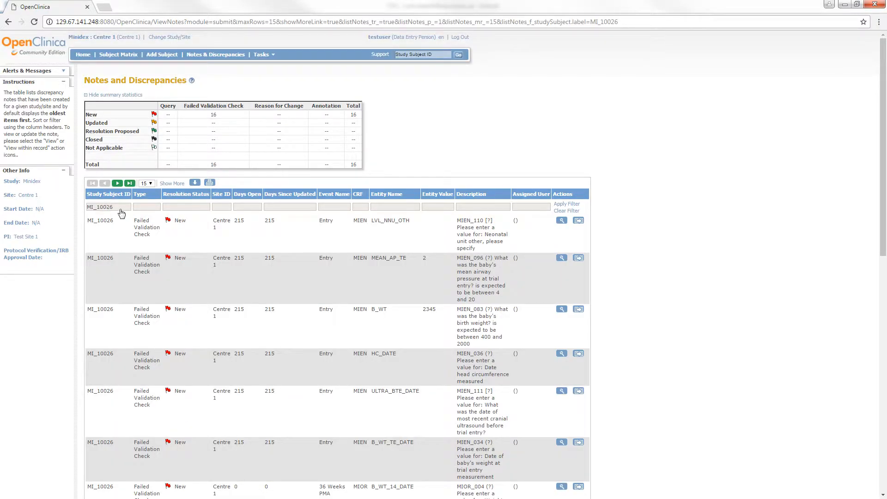
# Step: Clear the subject filter, try the Updated resolution-status filter, then clear it again
pyautogui.click(563, 211)
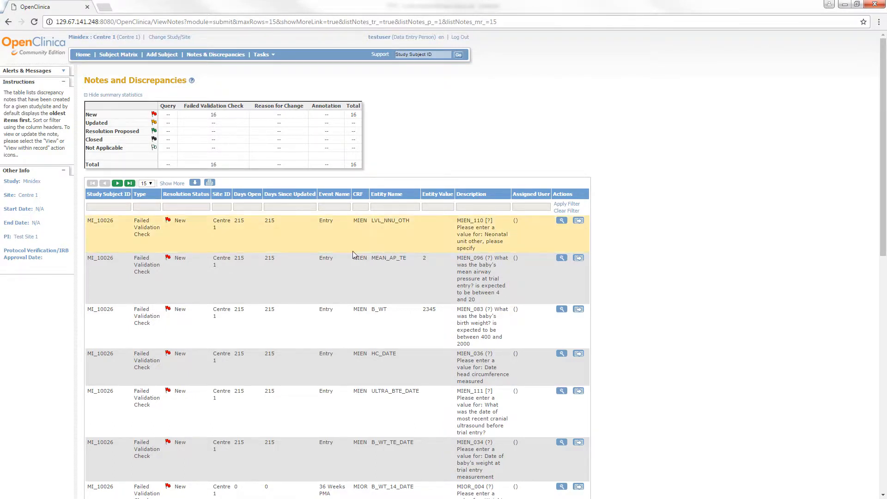
pyautogui.click(190, 207)
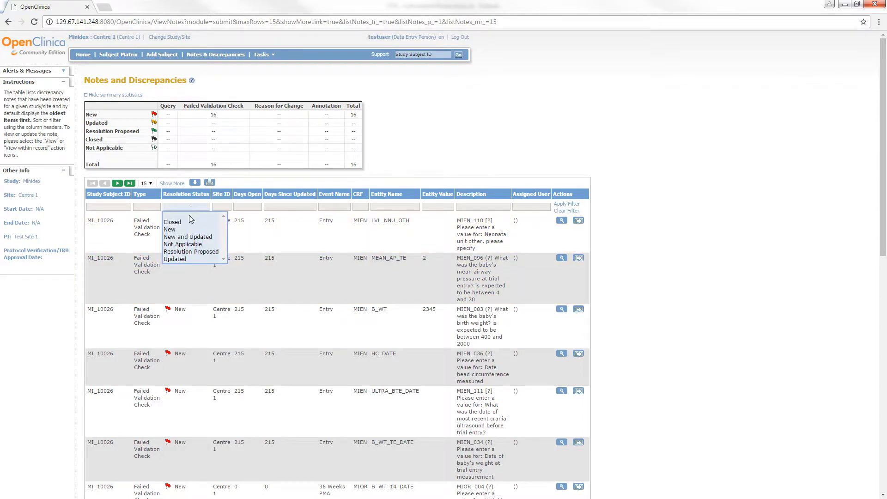
pyautogui.click(176, 259)
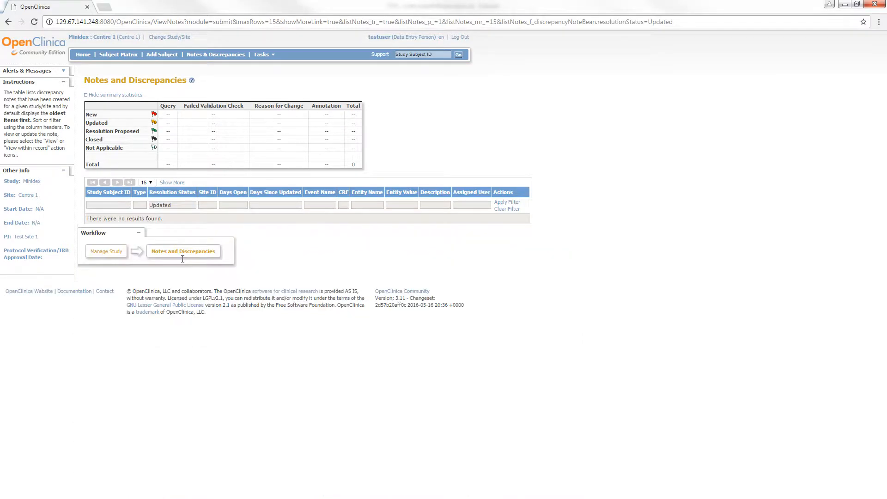
pyautogui.click(505, 212)
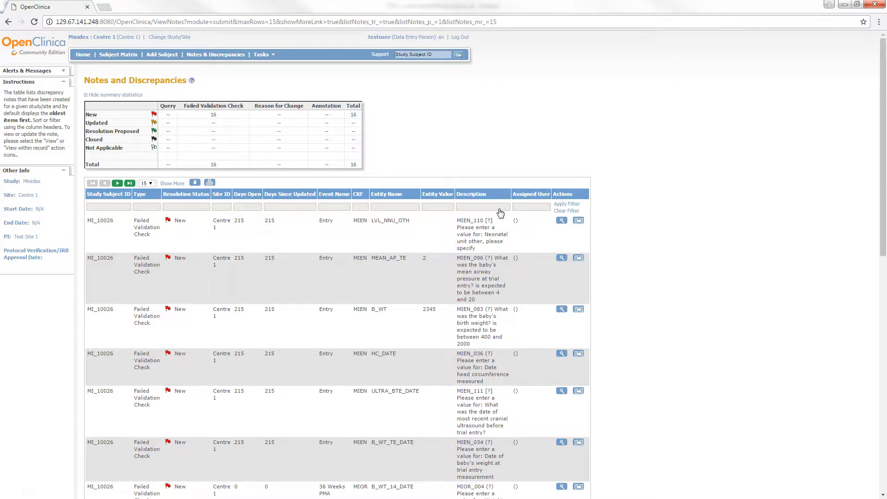
pyautogui.scroll(-3, 501, 212)
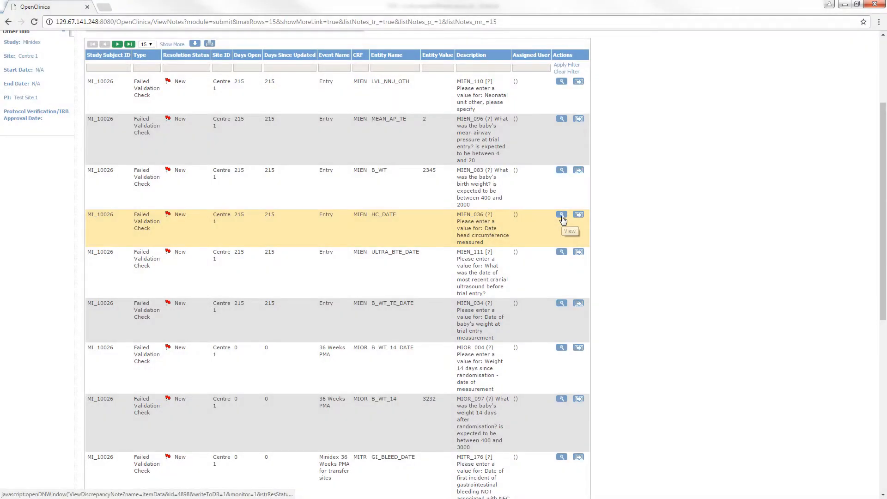
# Step: Reply to the HC_DATE note with 'Will know soon', waiting for baby's notes
pyautogui.click(561, 216)
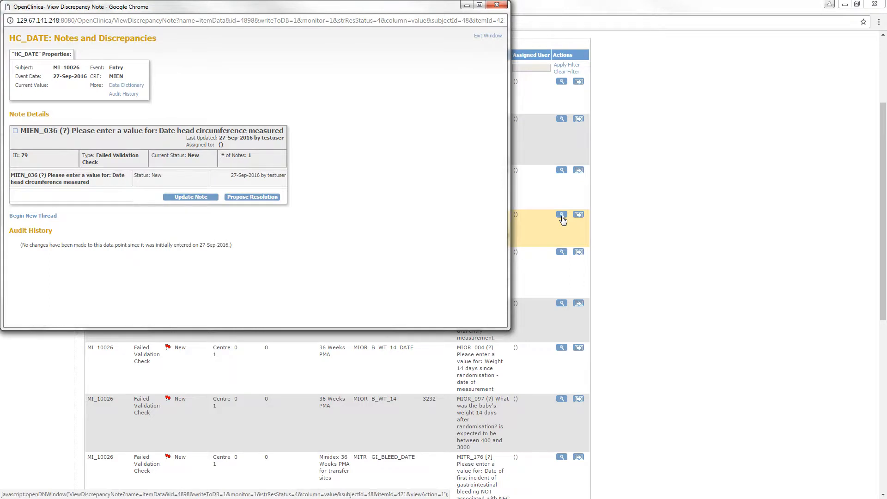
pyautogui.click(203, 199)
pyautogui.click(178, 224)
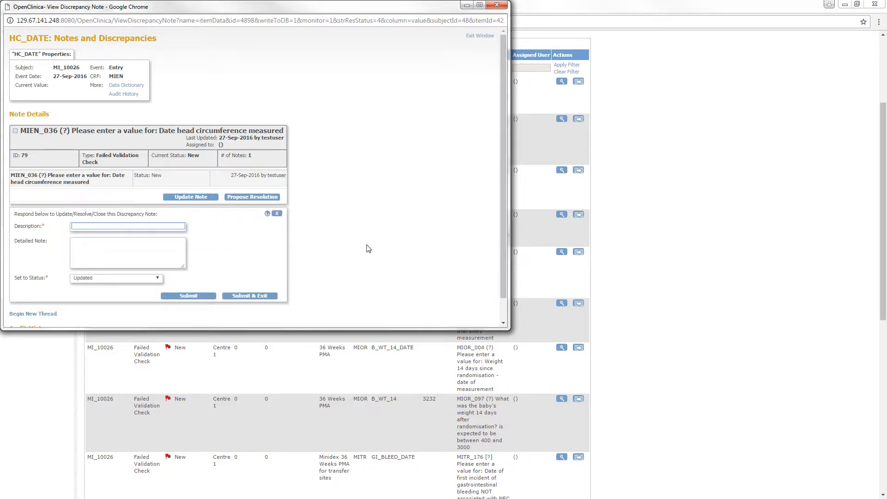
pyautogui.write('Will know soon')
pyautogui.press('Tab')
pyautogui.write('Will know the value for th')
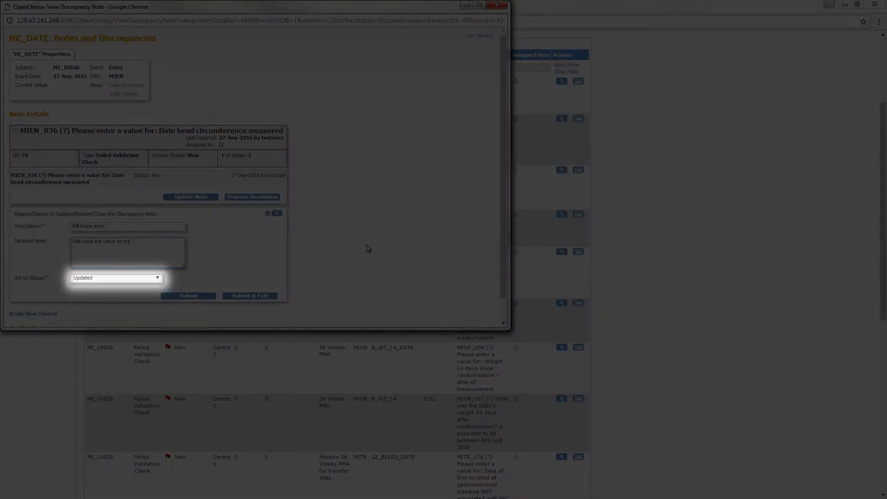
pyautogui.write("is question soon, waiting for baby's notes")
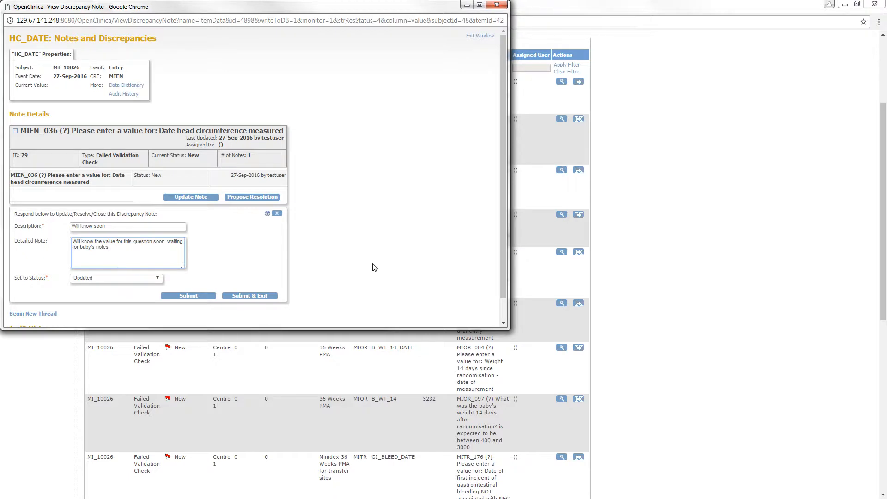
pyautogui.click(248, 296)
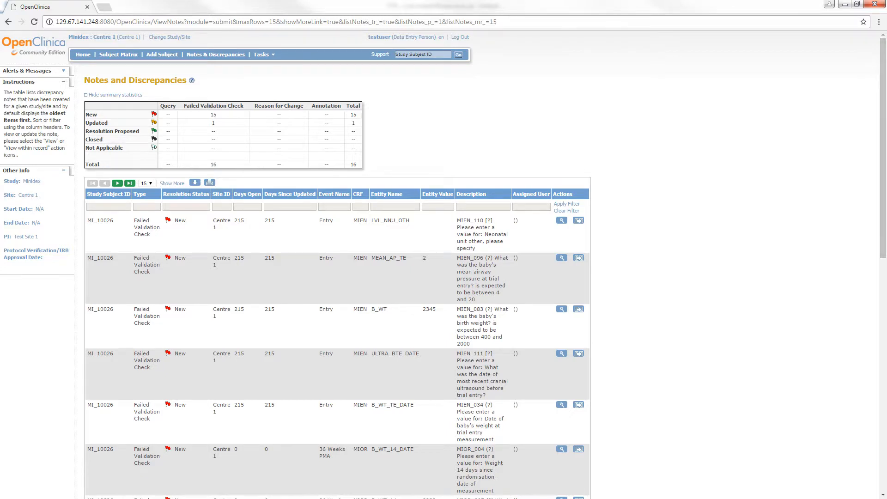
pyautogui.click(187, 212)
pyautogui.click(181, 259)
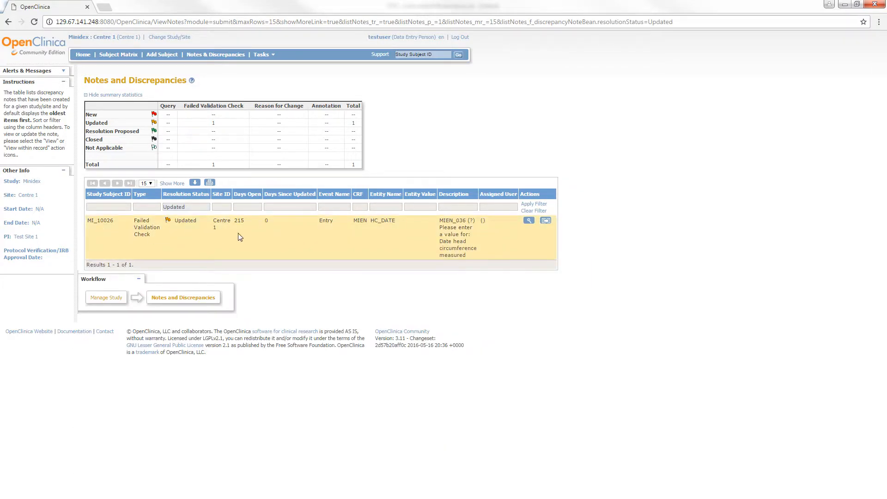
pyautogui.click(529, 220)
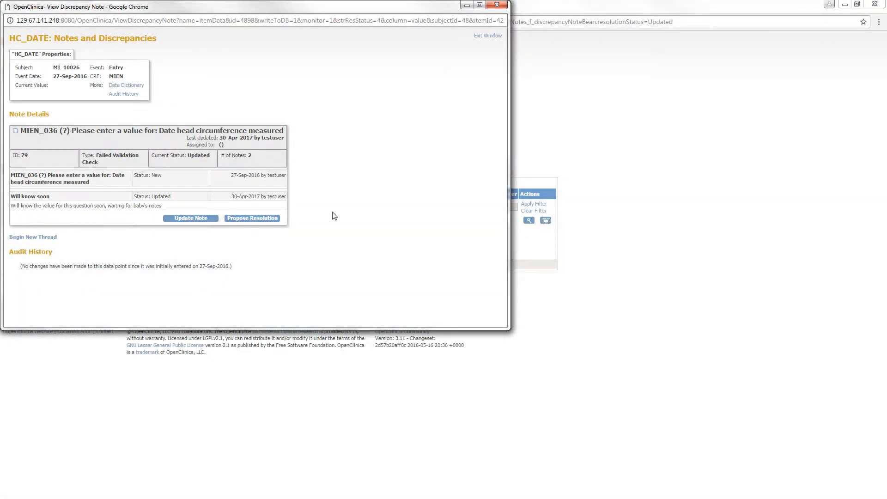
pyautogui.click(487, 37)
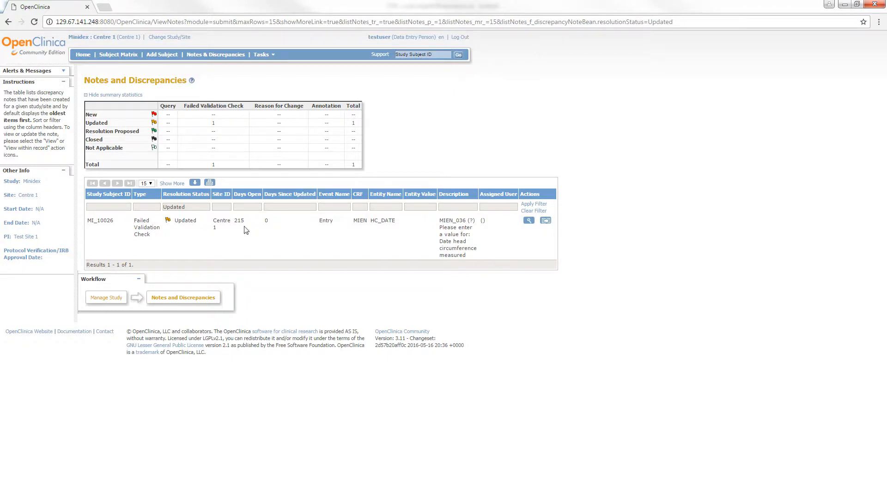
pyautogui.click(532, 212)
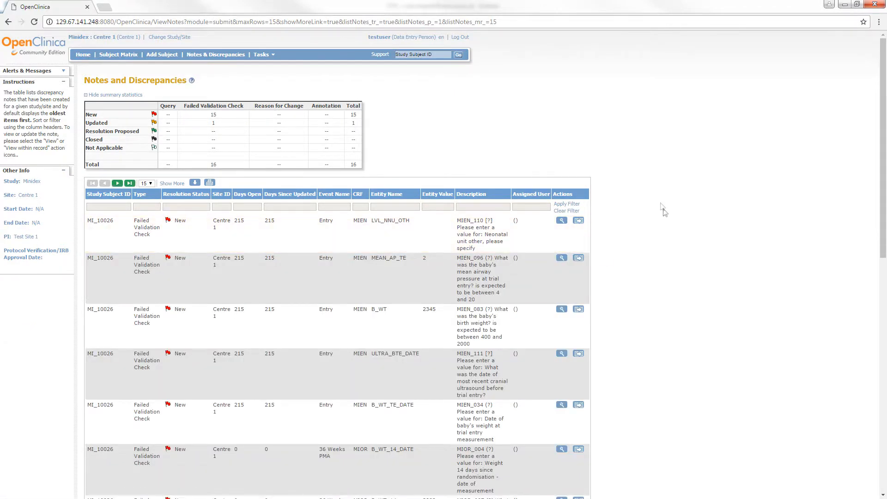
pyautogui.scroll(-5, 828, 237)
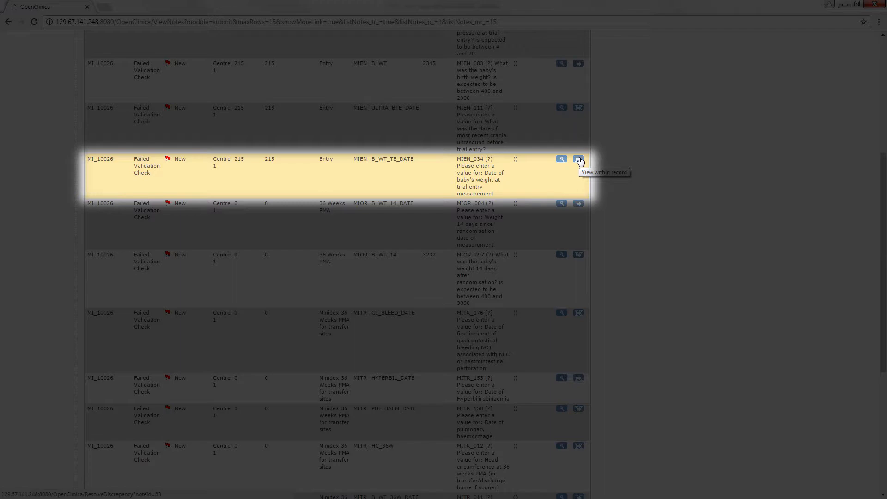
# Step: Set C11's date of measurement to 26-Apr-2017 on the MIEN v1.0 form and save
pyautogui.click(579, 159)
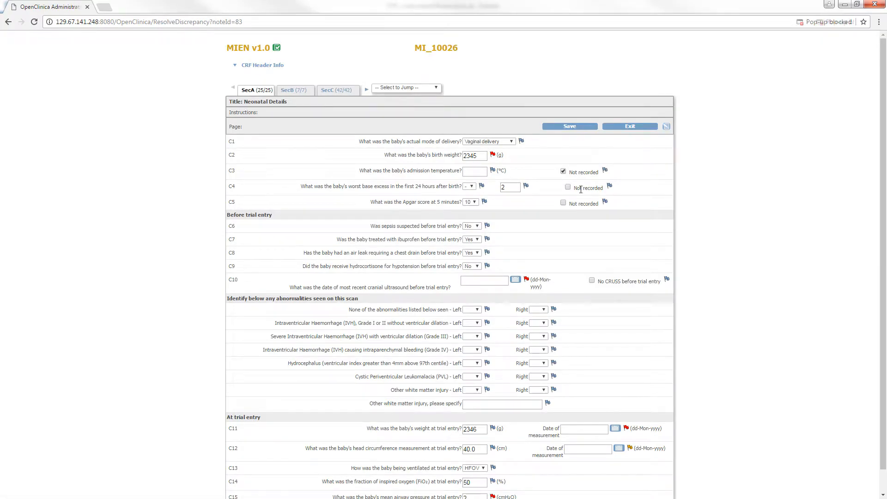
pyautogui.scroll(-2, 886, 250)
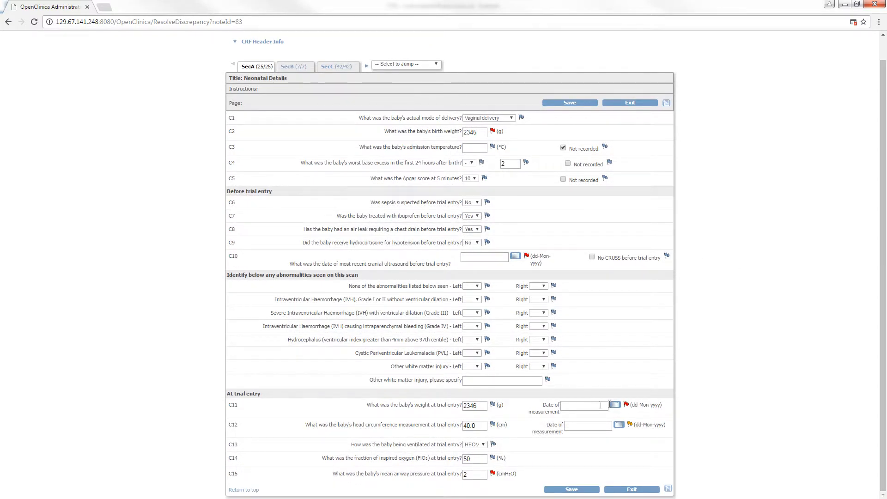
pyautogui.click(614, 405)
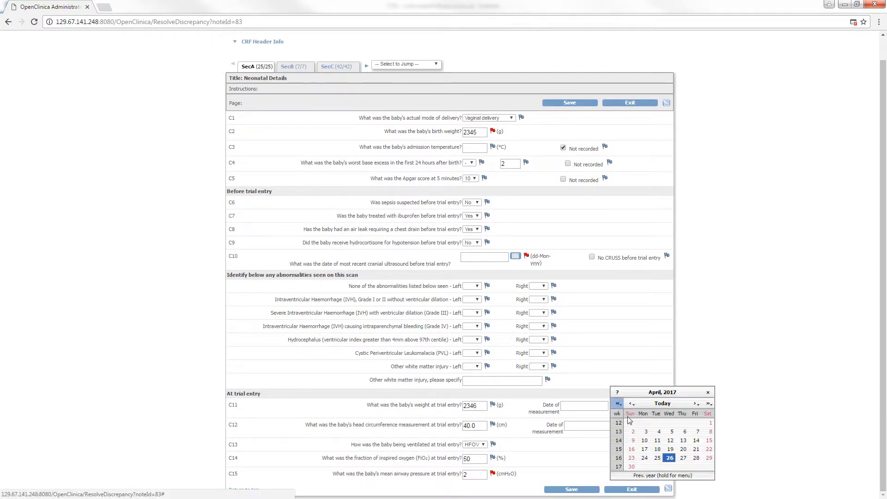
pyautogui.click(671, 457)
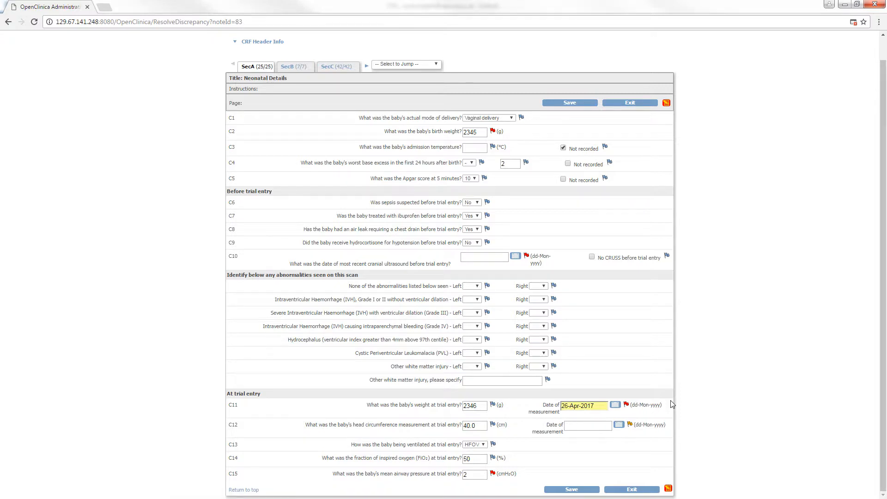
pyautogui.click(577, 488)
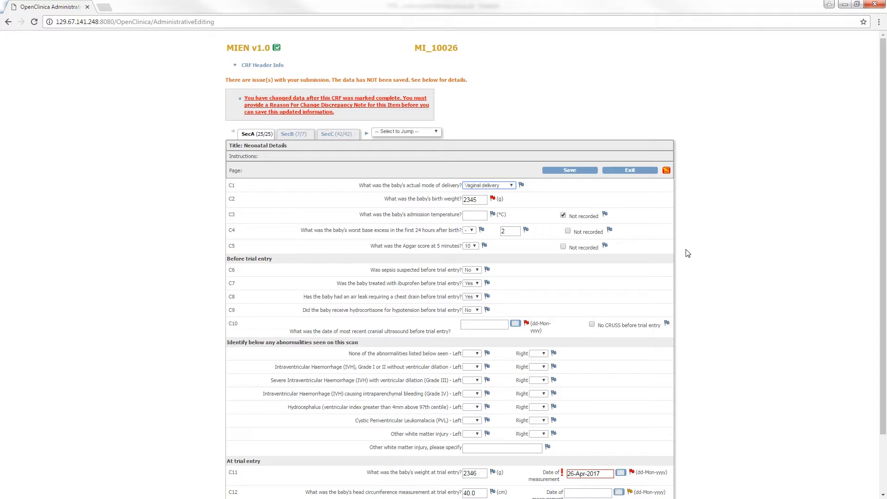
# Step: Propose resolution 'Data retrieved from hospital notes 26-Apr-2017' on the B_WT_TE_DATE note
pyautogui.scroll(-2, 844, 347)
pyautogui.click(632, 405)
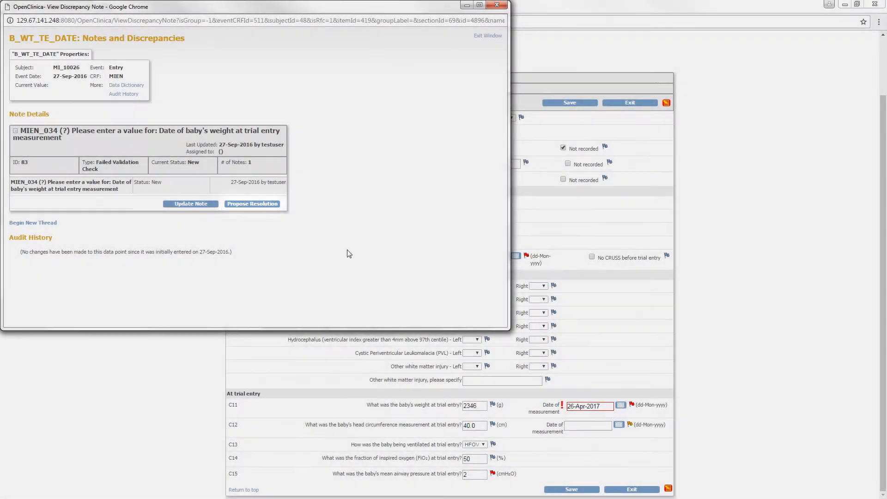
pyautogui.click(262, 204)
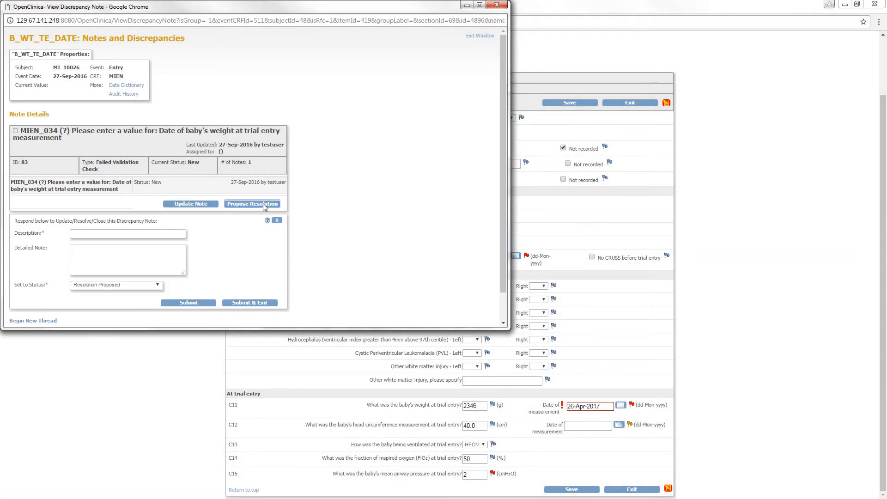
pyautogui.click(167, 232)
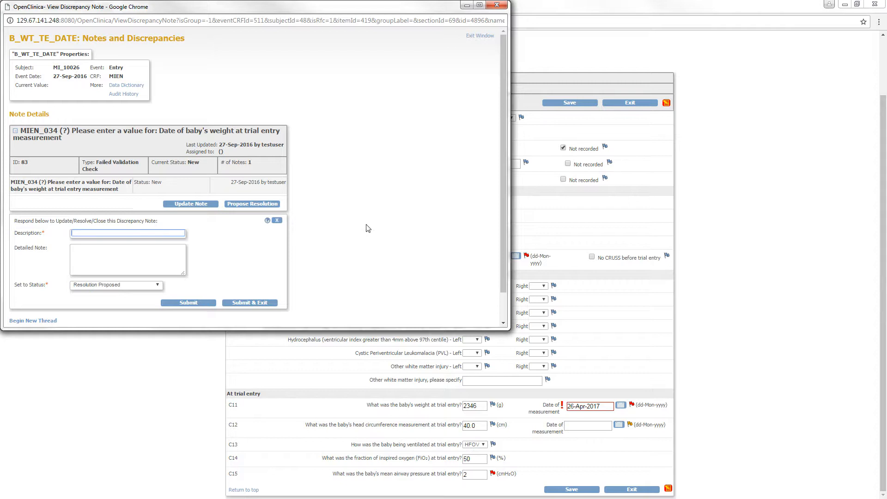
pyautogui.write('Data retrieved')
pyautogui.press('Tab')
pyautogui.write('Dat')
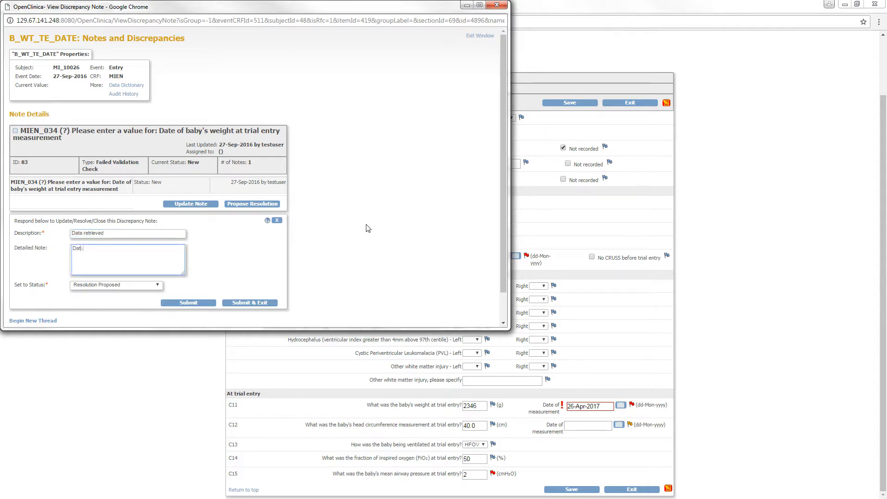
pyautogui.write('a retrieved from ')
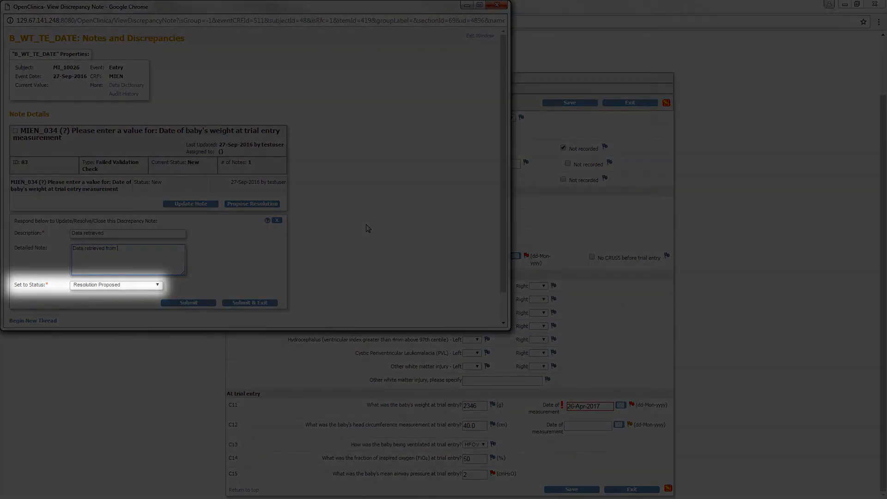
pyautogui.write('hospital notes 26')
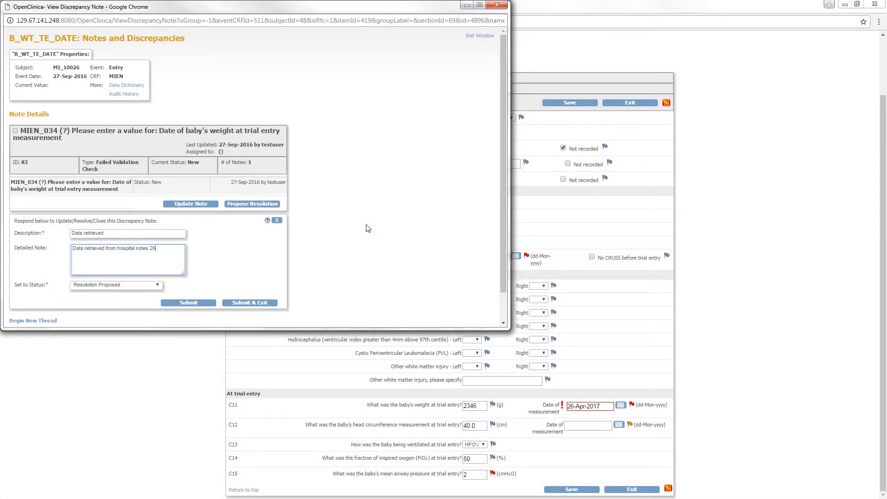
pyautogui.write('-Apr-2017')
pyautogui.click(259, 303)
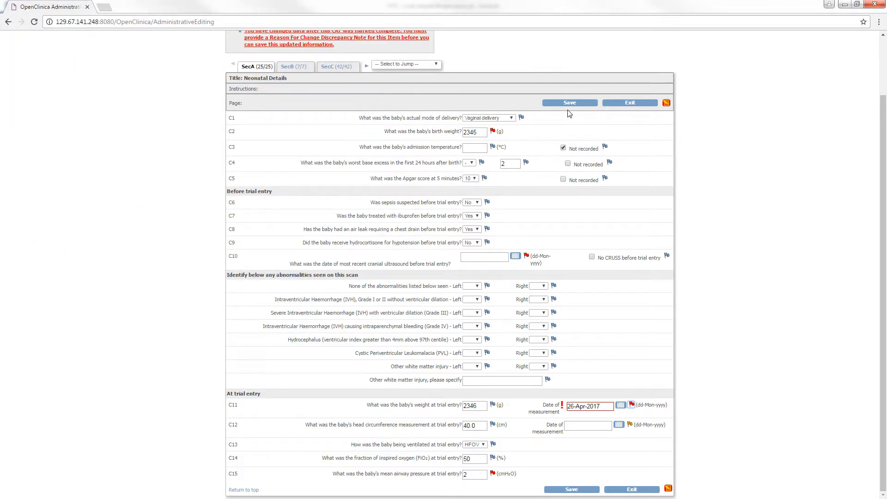
# Step: Save the neonatal form, check the C11 flag in SecC, and exit to the Subject Matrix
pyautogui.click(568, 103)
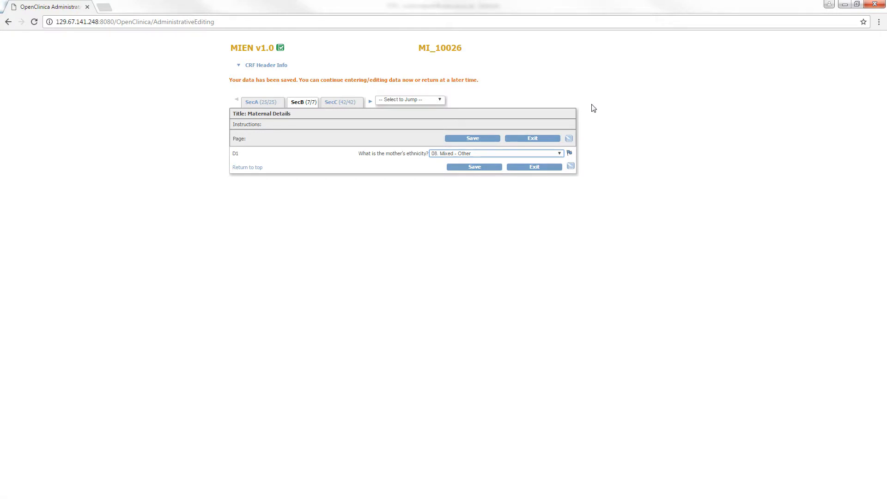
pyautogui.click(341, 102)
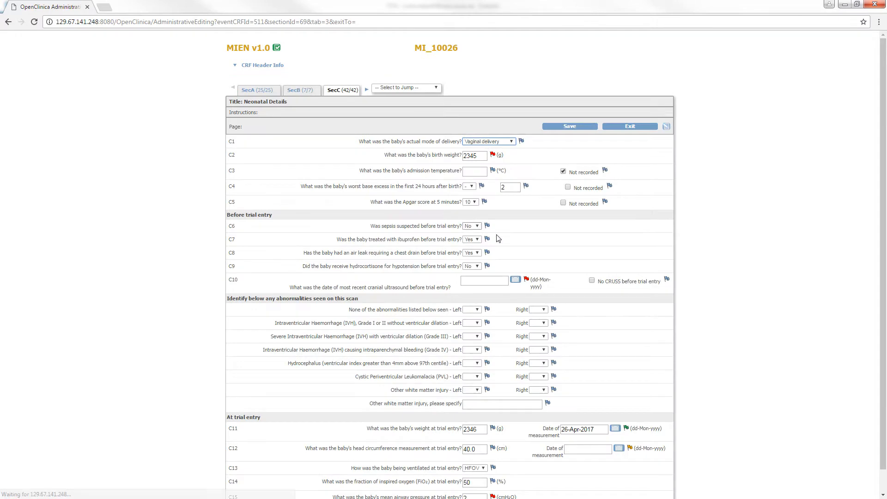
pyautogui.scroll(-2, 507, 239)
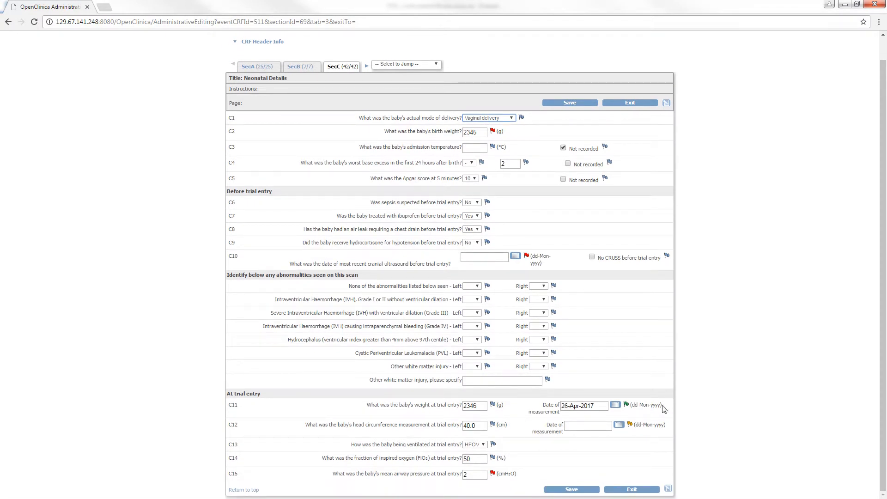
pyautogui.moveTo(628, 410)
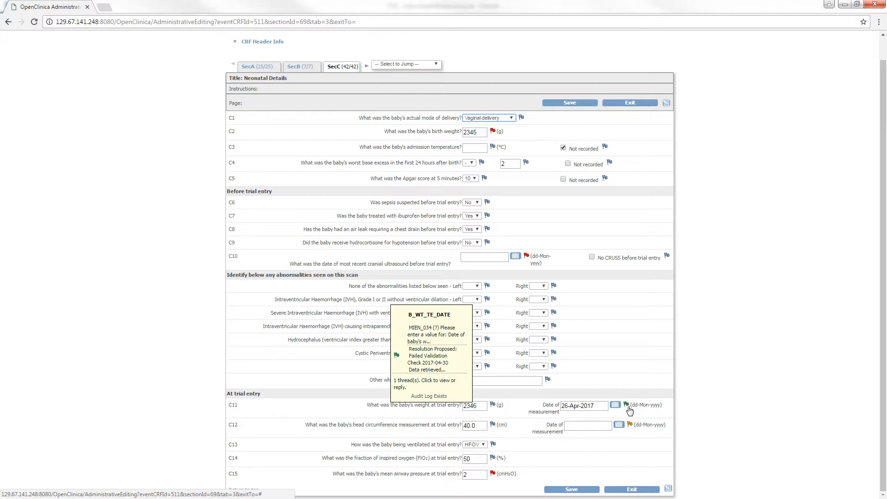
pyautogui.click(646, 490)
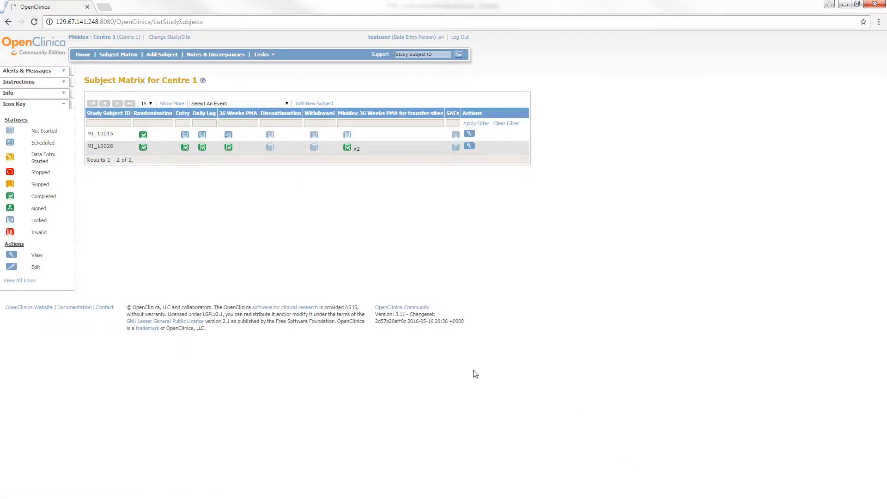
# Step: Open Notes & Discrepancies, page to the last note, then back to page 1
pyautogui.click(210, 54)
pyautogui.moveTo(884, 187); pyautogui.dragTo(849, 133)
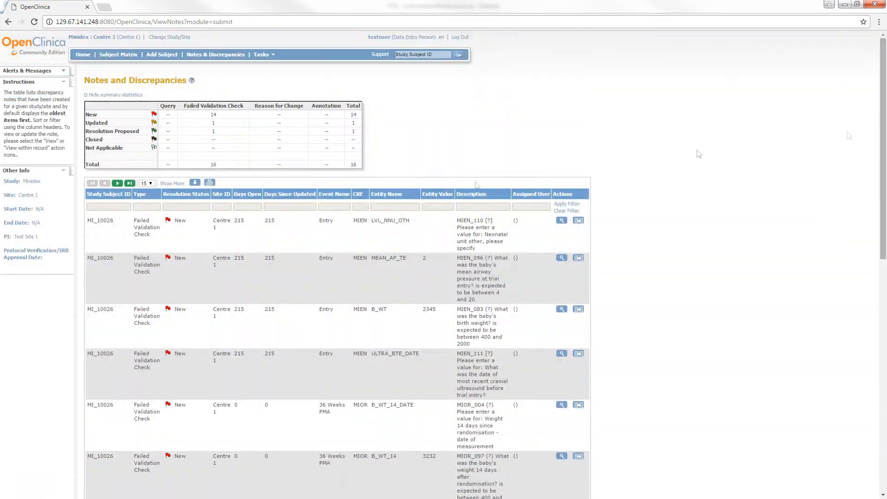
pyautogui.click(118, 183)
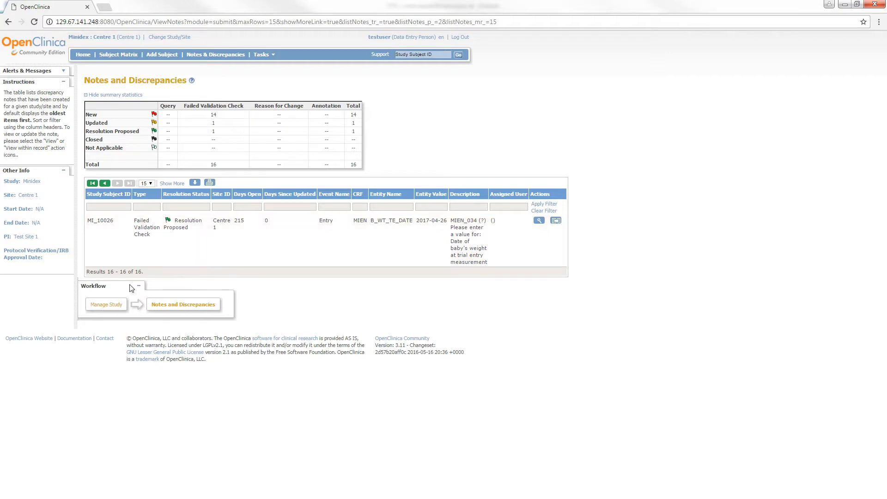
pyautogui.click(106, 185)
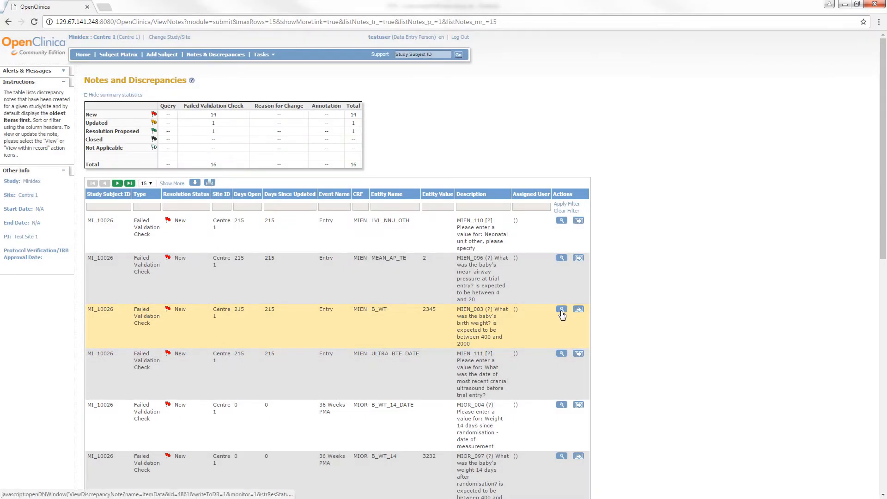
pyautogui.click(561, 310)
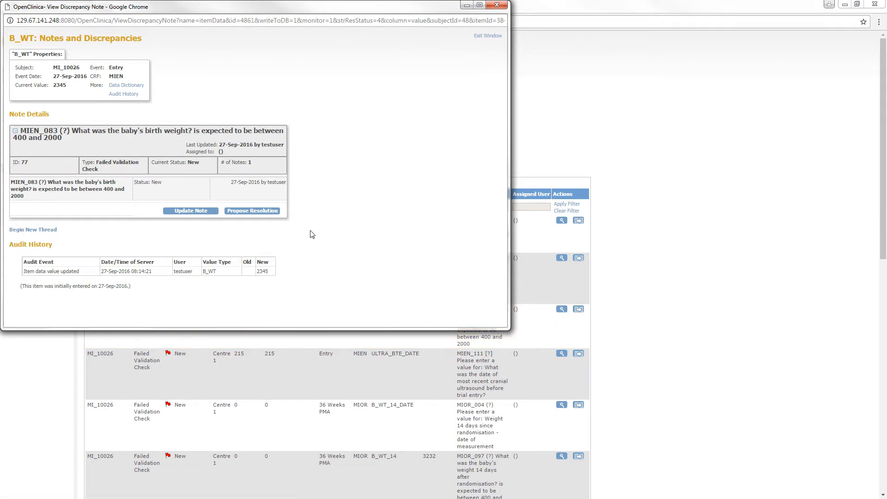
# Step: Propose resolution 'This value is correct' / 'Weight is correct' on the MIEN_083 birth weight note
pyautogui.click(243, 212)
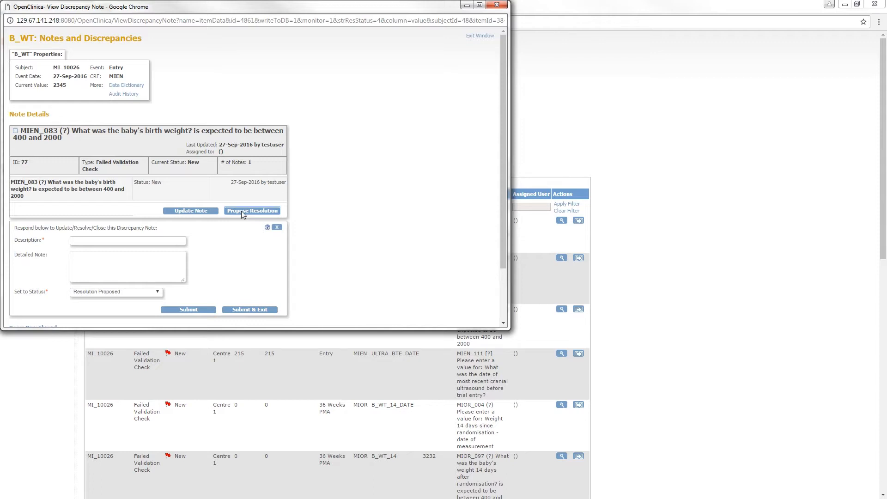
pyautogui.click(137, 240)
pyautogui.write('This value is correct')
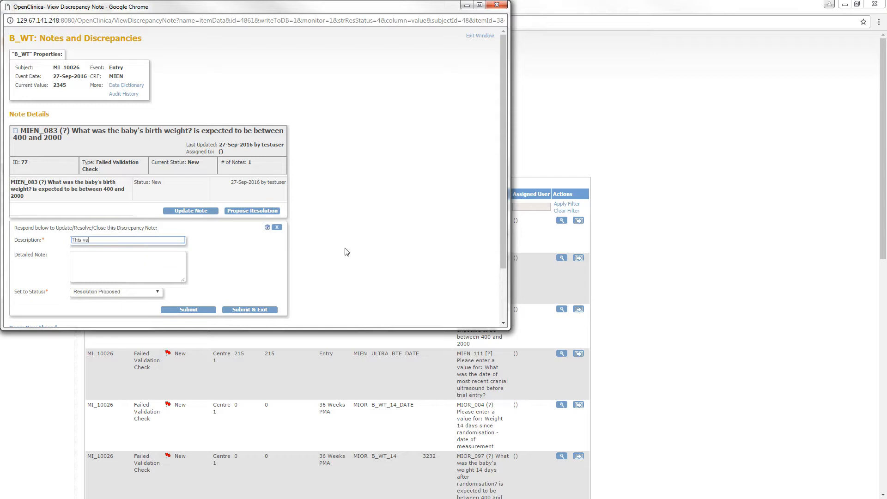
pyautogui.press('Tab')
pyautogui.write('Weight is correct')
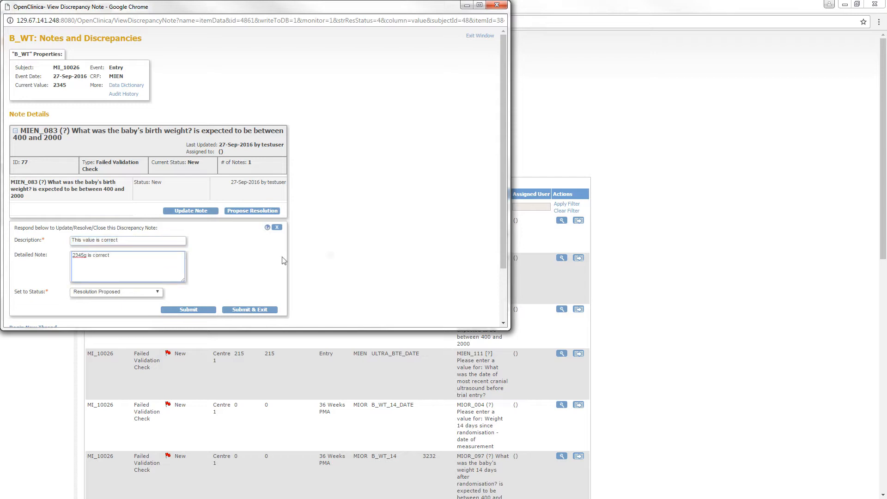
pyautogui.click(252, 311)
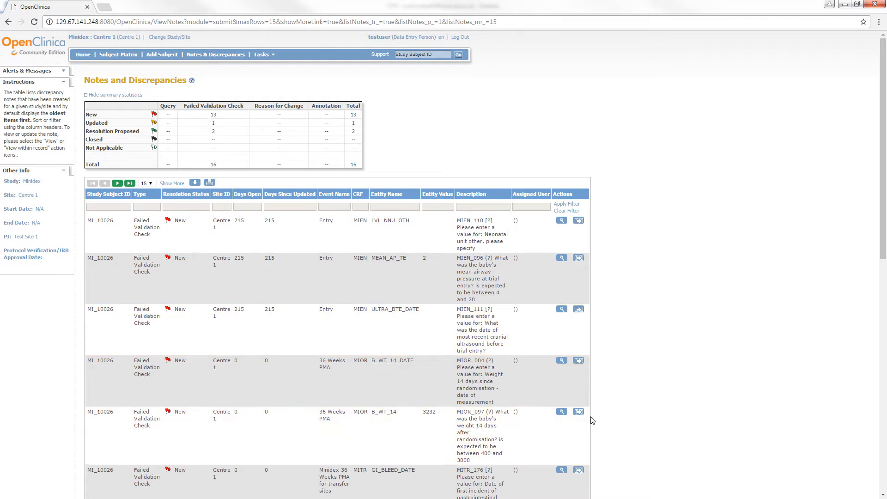
# Step: Propose resolution 'Correct value' / '3232g is correct' on MIOR_097's B_WT_14 note
pyautogui.click(578, 412)
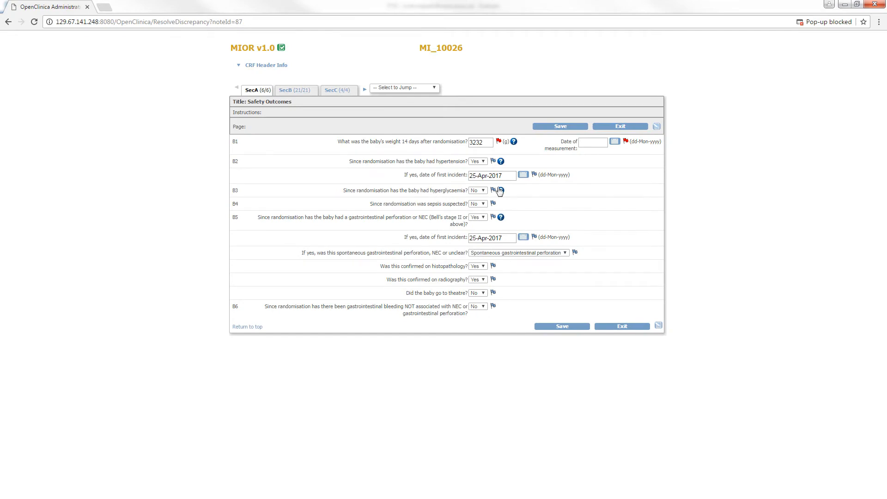
pyautogui.moveTo(497, 144)
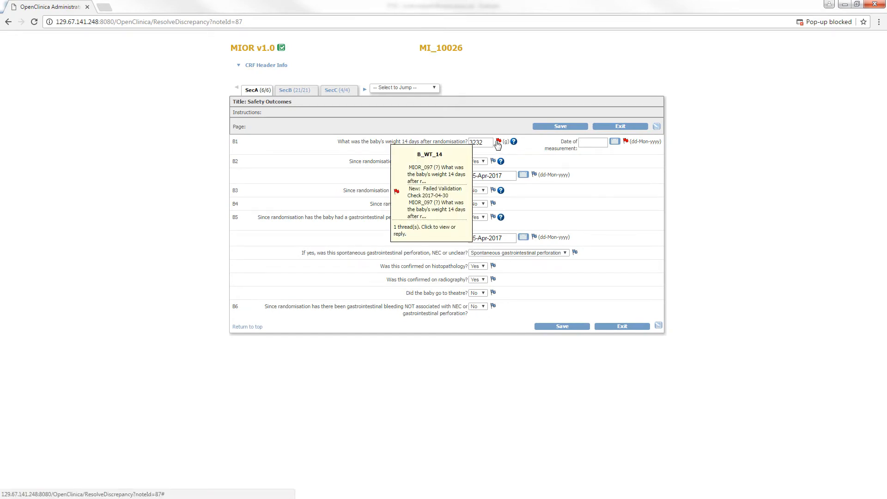
pyautogui.click(498, 144)
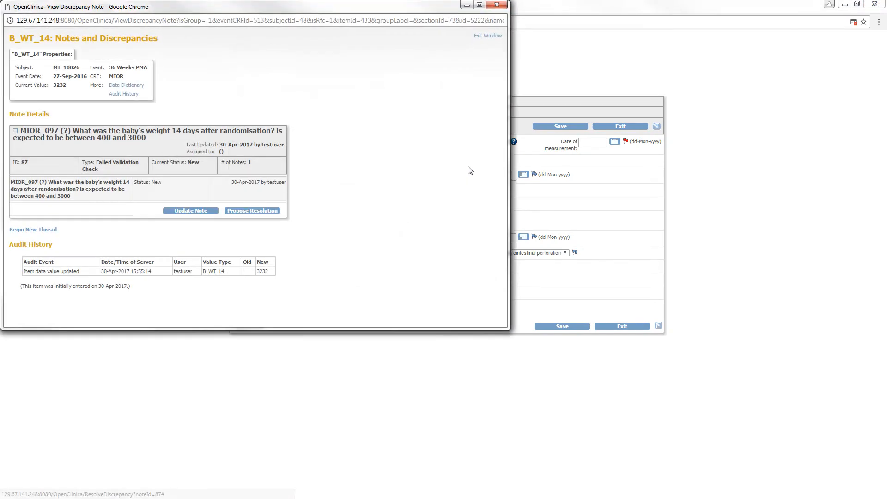
pyautogui.click(261, 211)
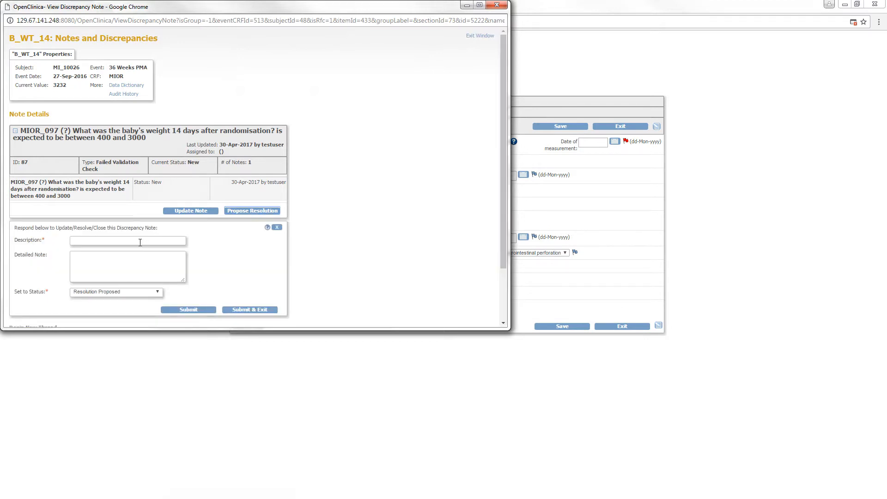
pyautogui.write('Corre')
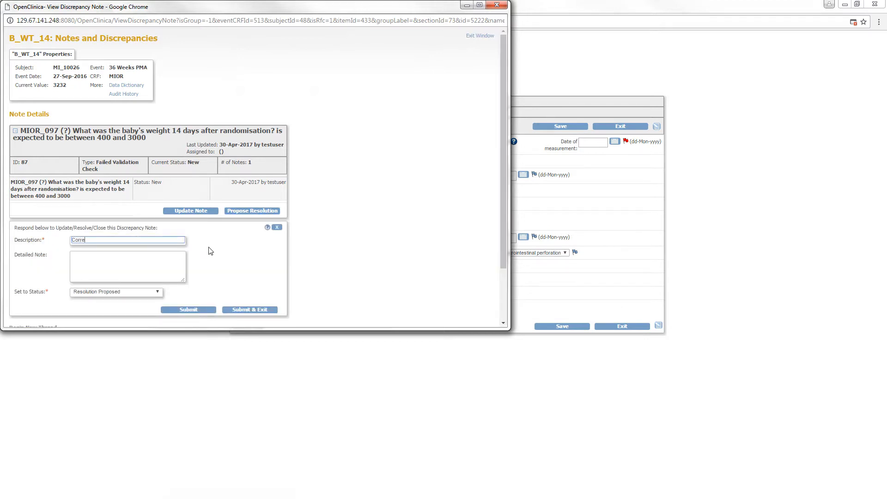
pyautogui.write('ct value')
pyautogui.press('Tab')
pyautogui.write('3232g is correct')
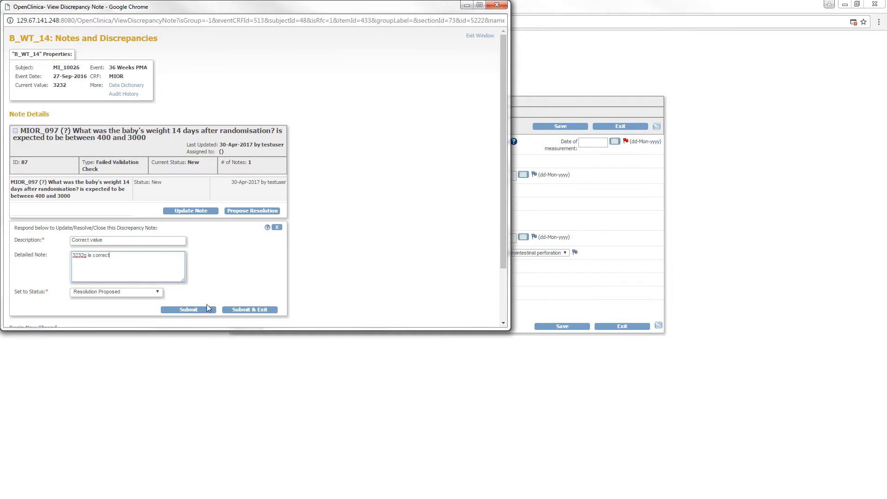
pyautogui.click(240, 309)
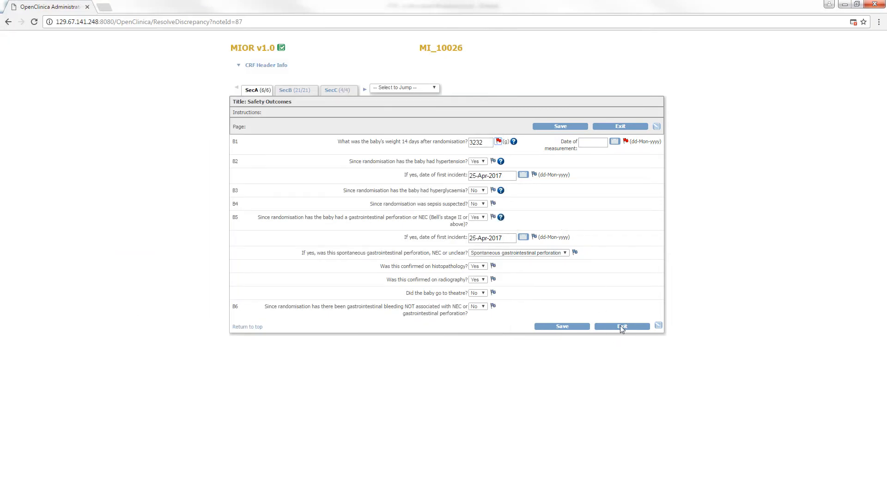
# Step: Exit the form to the notes list and scroll to the Resolution Proposed rows
pyautogui.click(620, 326)
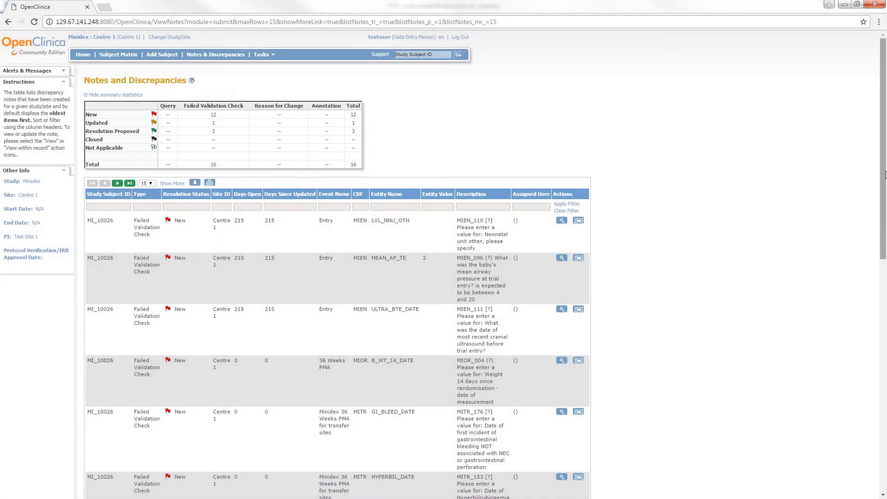
pyautogui.moveTo(881, 157); pyautogui.dragTo(886, 404)
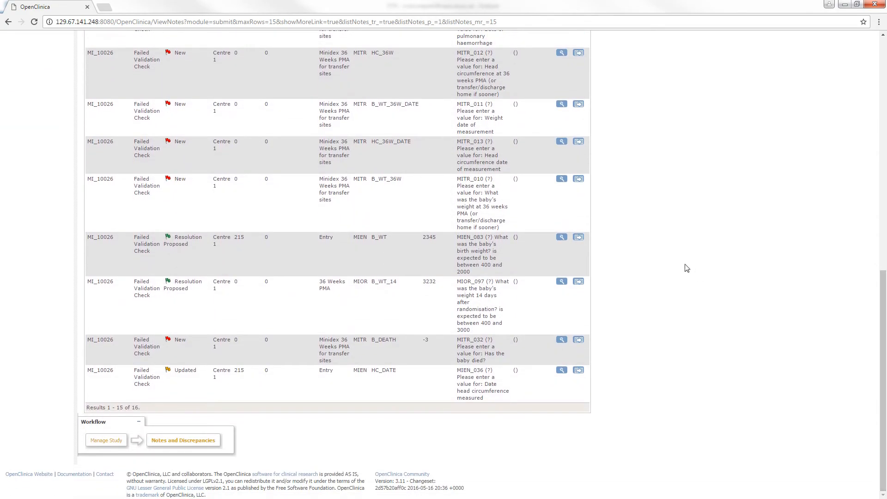